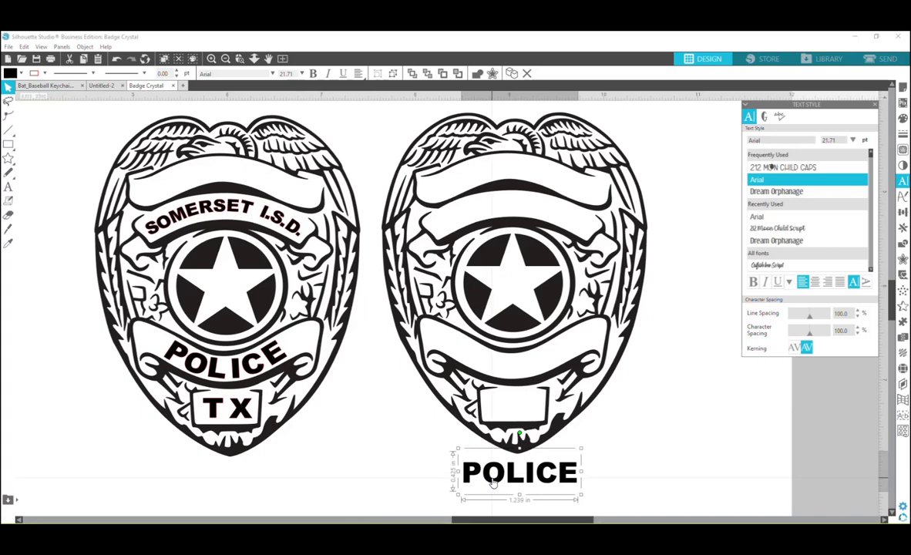
# - Attach the POLICE text to the curve of the right badge's lower banner and slide it into the middle
pyautogui.doubleClick(493, 483)
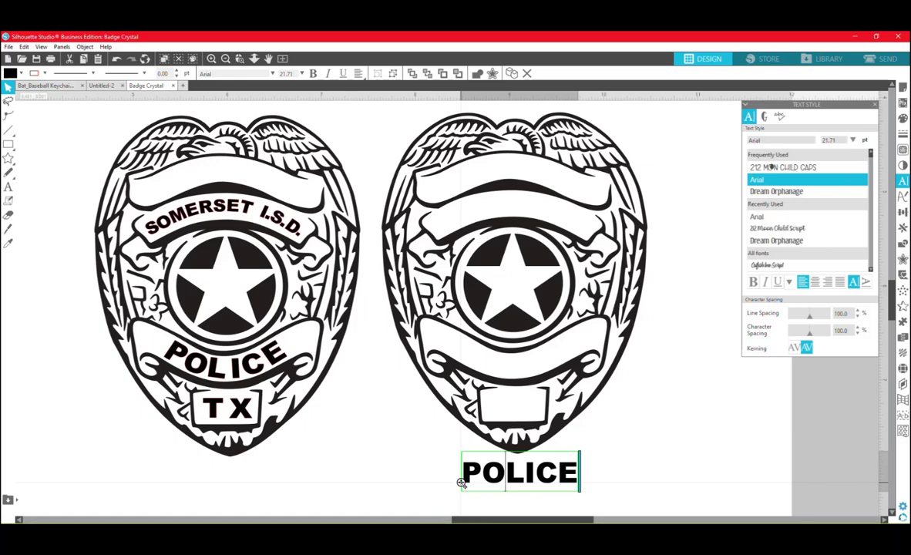
pyautogui.moveTo(461, 483); pyautogui.dragTo(491, 372)
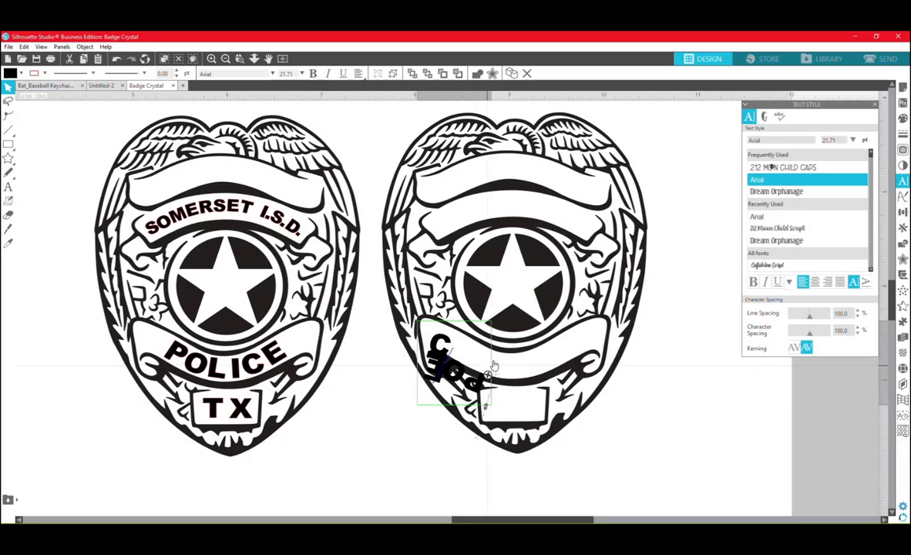
pyautogui.click(212, 59)
pyautogui.click(211, 59)
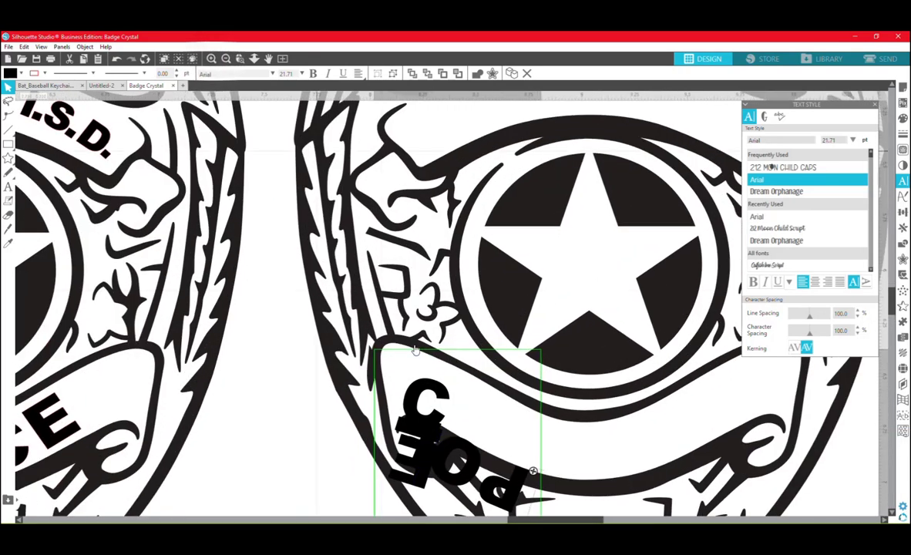
pyautogui.moveTo(533, 471); pyautogui.dragTo(471, 444)
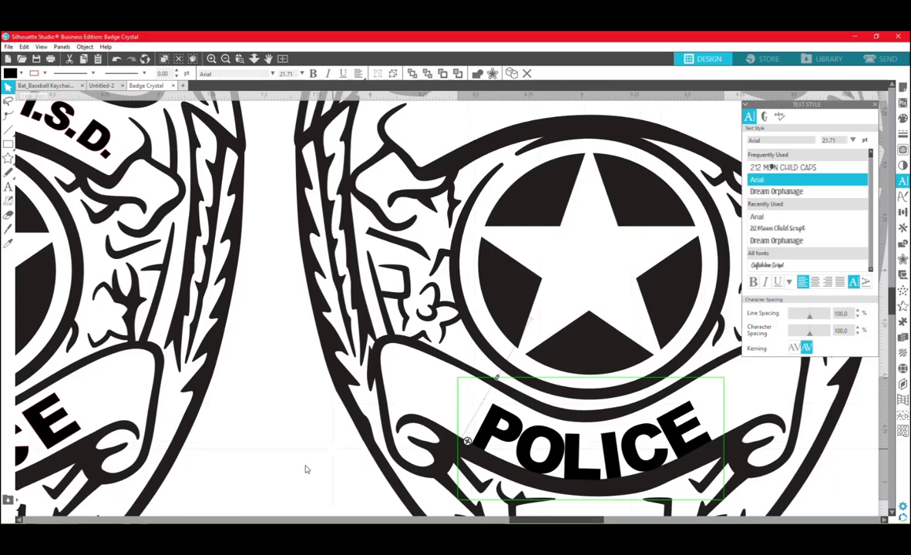
pyautogui.click(225, 59)
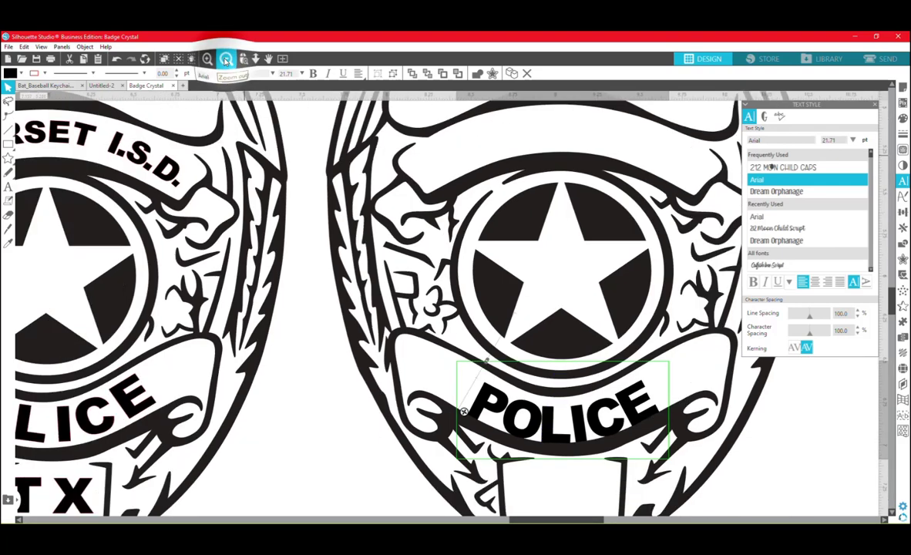
pyautogui.click(226, 60)
pyautogui.click(225, 60)
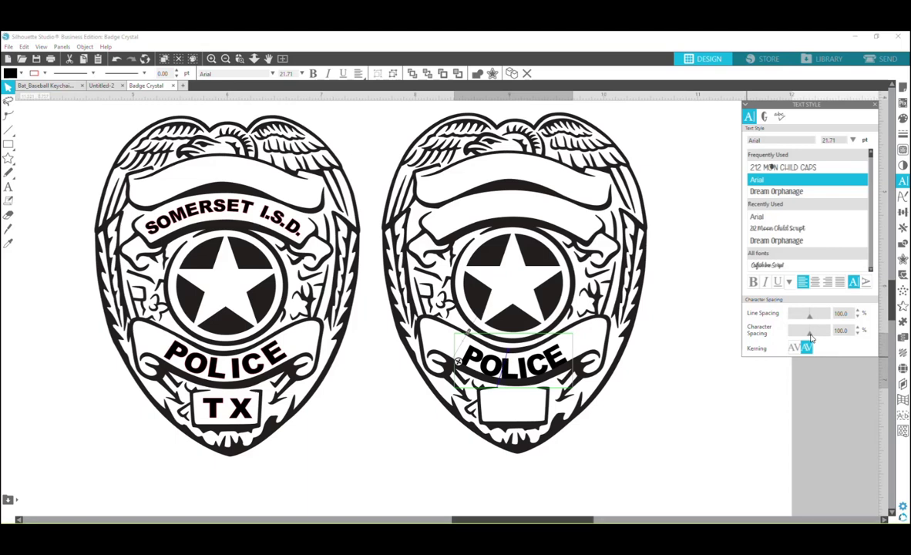
# - Set the curved POLICE text's character spacing to 120% and shift it along the path to centre it on the banner
pyautogui.moveTo(811, 338); pyautogui.dragTo(813, 337)
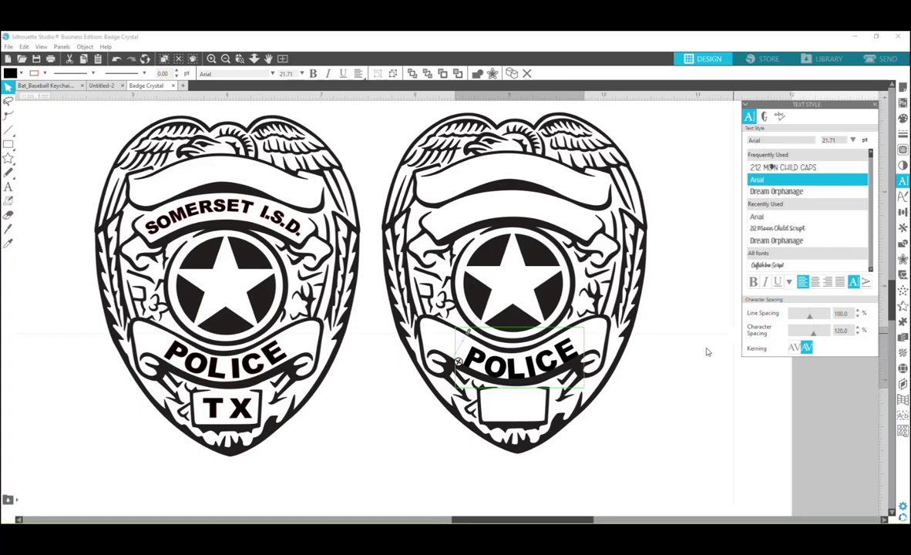
pyautogui.click(459, 362)
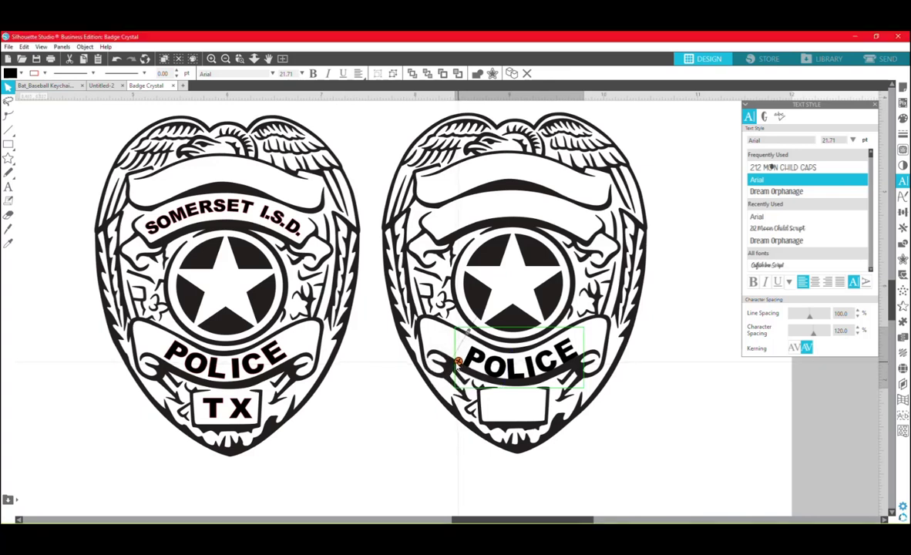
pyautogui.moveTo(456, 362); pyautogui.dragTo(453, 361)
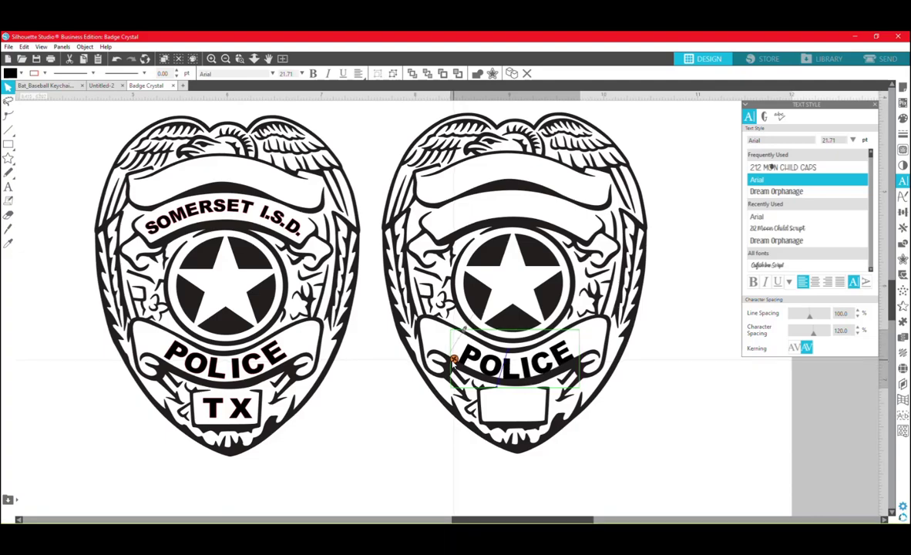
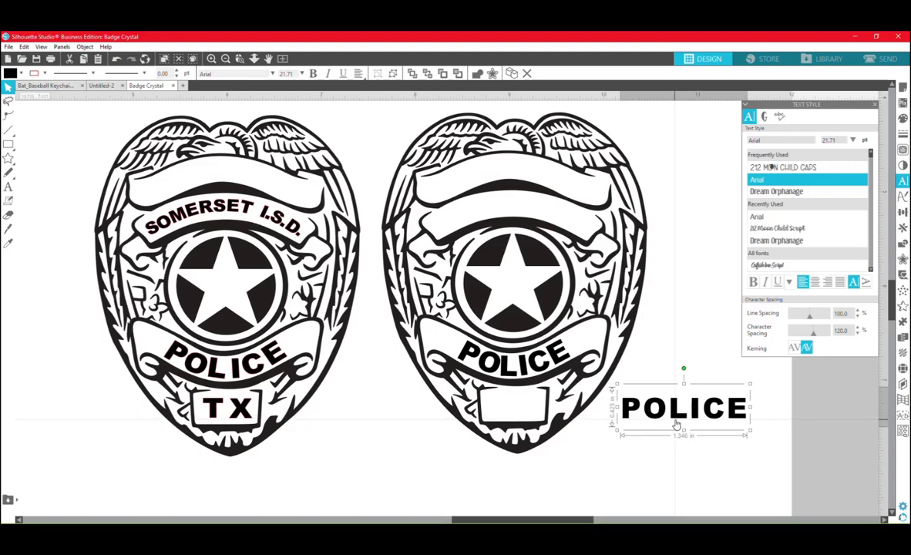
# - Make the curved POLICE text on the right badge's lower banner a compound path
pyautogui.doubleClick(676, 416)
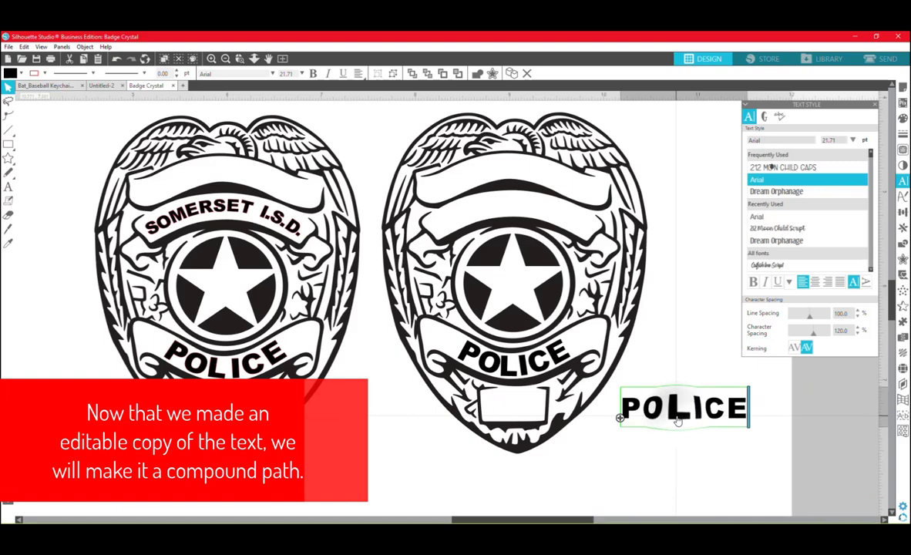
pyautogui.click(555, 359)
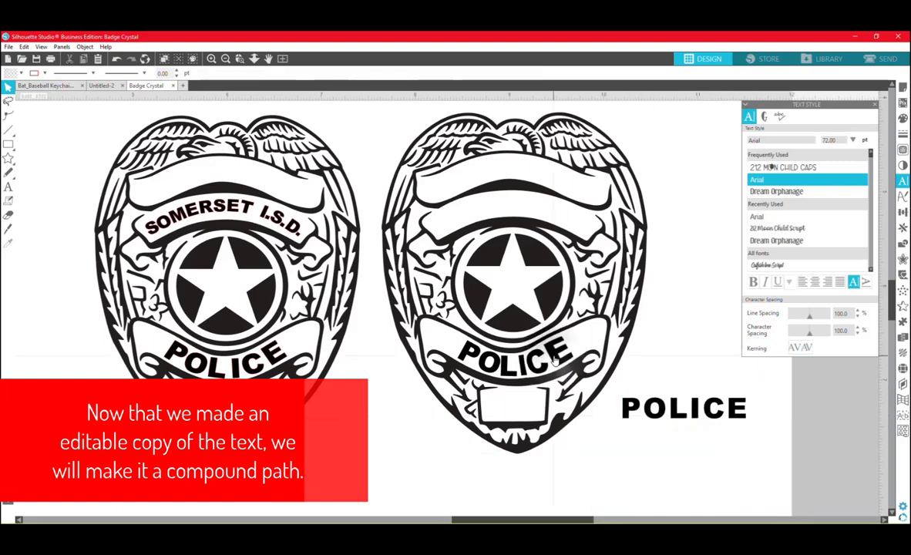
pyautogui.rightClick(556, 360)
pyautogui.click(598, 272)
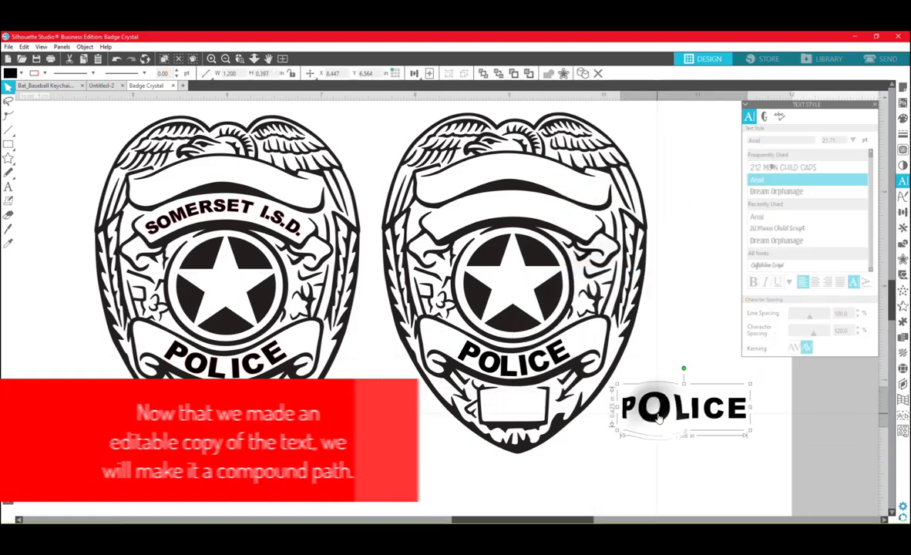
# - Replace the wording of the spare POLICE text beside the badge with SOMERSET I.S.D
pyautogui.press('BackSpace')
pyautogui.press('BackSpace')
pyautogui.write('SOMERSE')
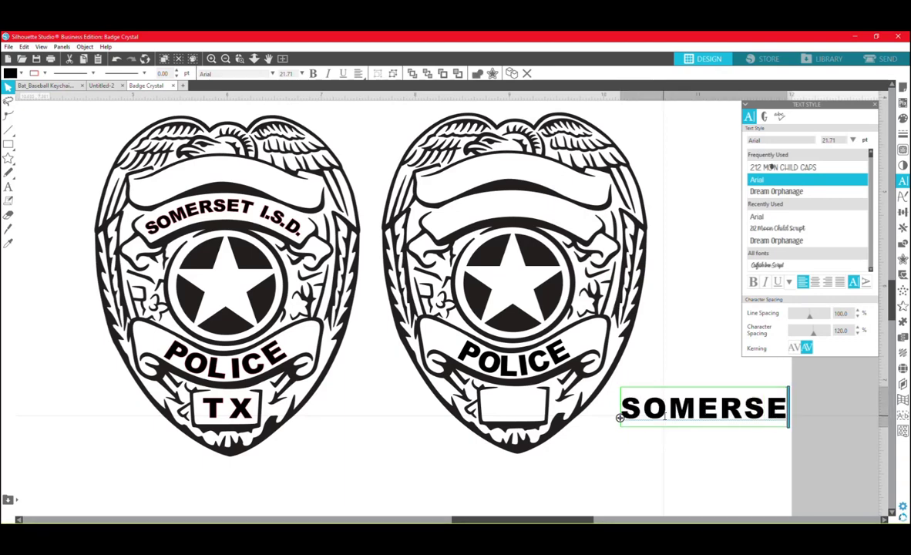
pyautogui.write('T I.S.D.')
pyautogui.click(570, 447)
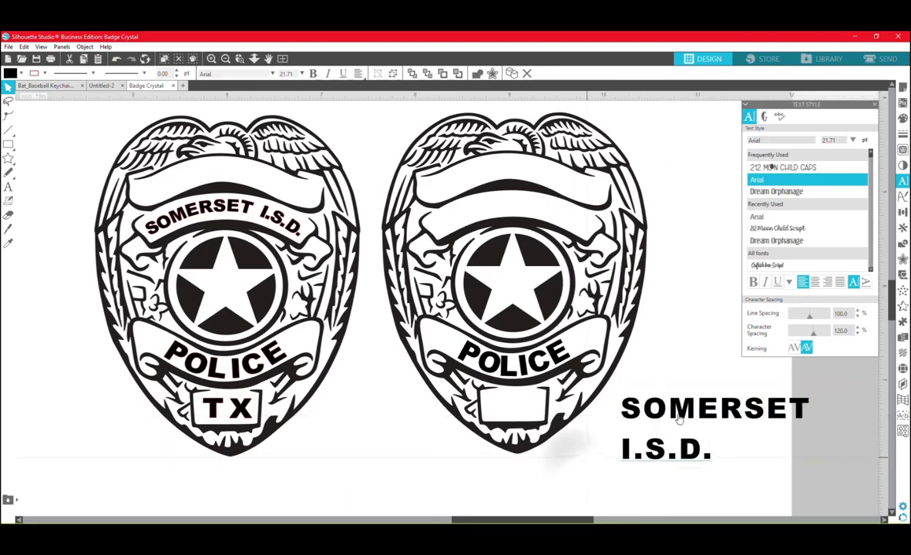
# - Move the SOMERSET I.S.D. text below the right badge and widen its text box so the wording fits on one line
pyautogui.moveTo(696, 407); pyautogui.dragTo(508, 449)
pyautogui.scroll(-2, 508, 448)
pyautogui.moveTo(539, 409); pyautogui.dragTo(524, 424)
pyautogui.doubleClick(530, 418)
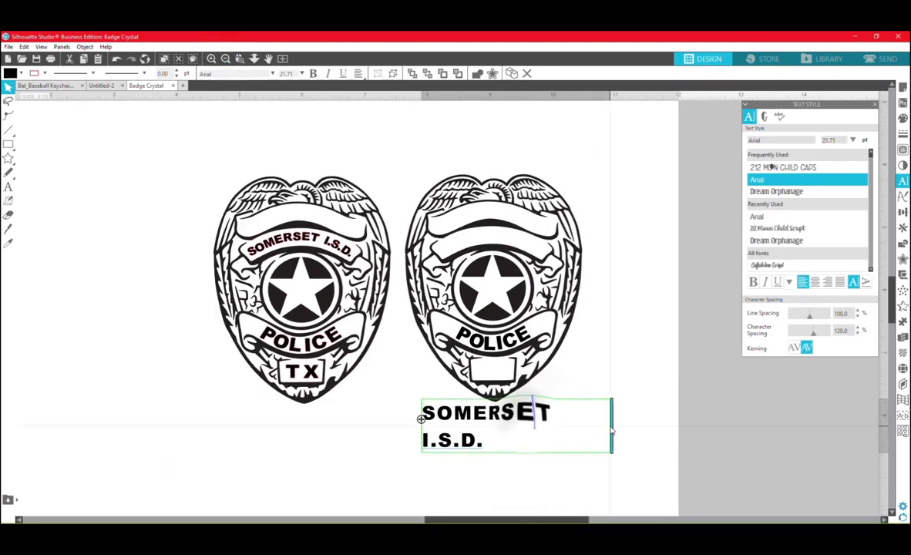
pyautogui.moveTo(613, 427); pyautogui.dragTo(626, 429)
pyautogui.click(545, 463)
pyautogui.click(560, 412)
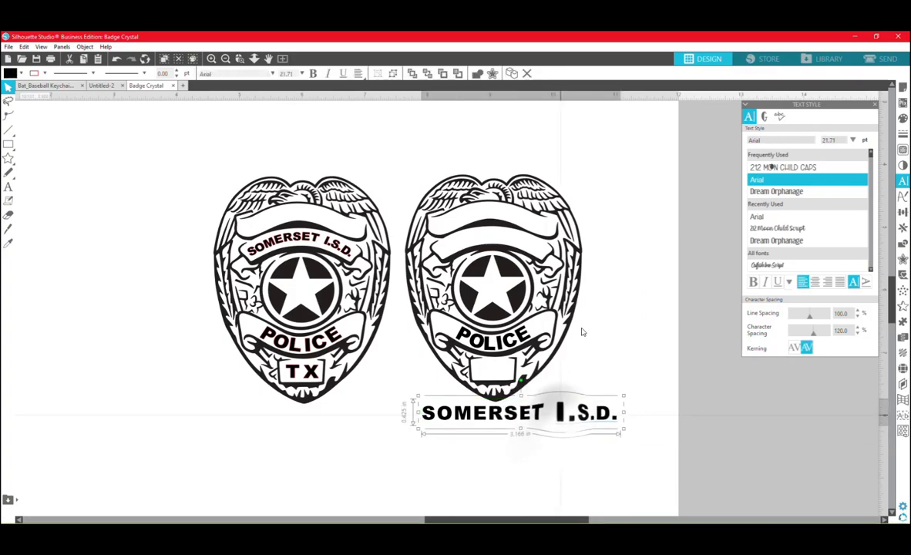
# - Move the SOMERSET I.S.D. text over the right badge's second banner and set its character spacing to 100%
pyautogui.moveTo(561, 412); pyautogui.dragTo(582, 246)
pyautogui.click(842, 330)
pyautogui.write('100')
pyautogui.press('Return')
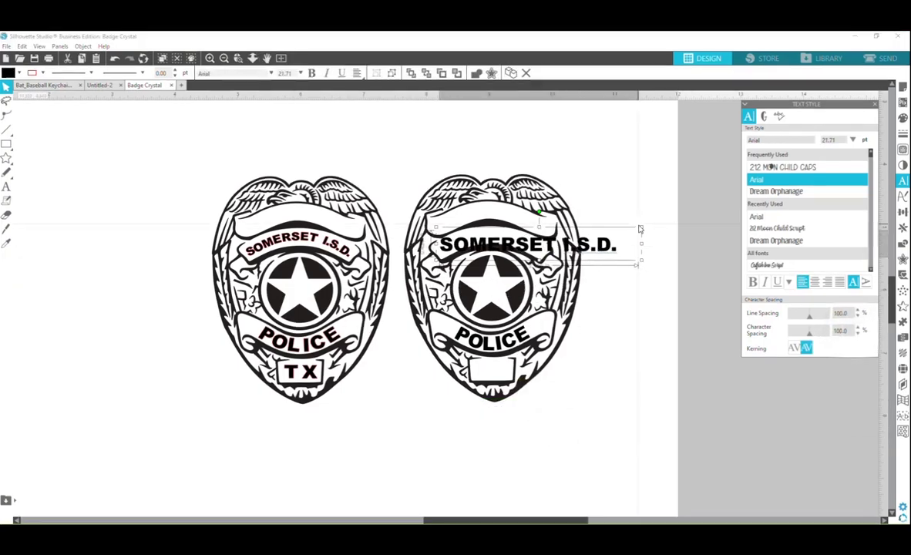
# - Scale the SOMERSET I.S.D. text down to roughly the width of the right badge's second banner
pyautogui.moveTo(642, 228); pyautogui.dragTo(552, 238)
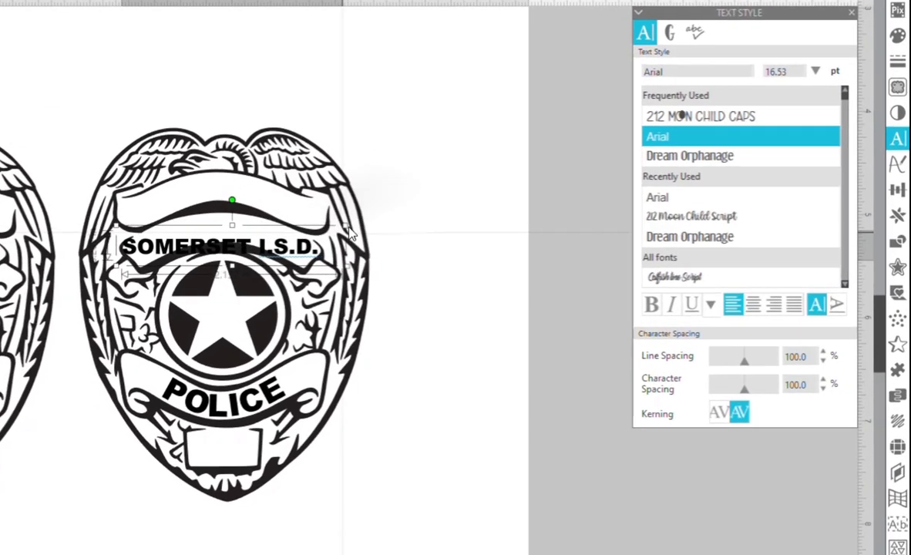
pyautogui.moveTo(349, 228); pyautogui.dragTo(347, 229)
pyautogui.moveTo(177, 244); pyautogui.dragTo(183, 243)
pyautogui.moveTo(347, 225); pyautogui.dragTo(342, 229)
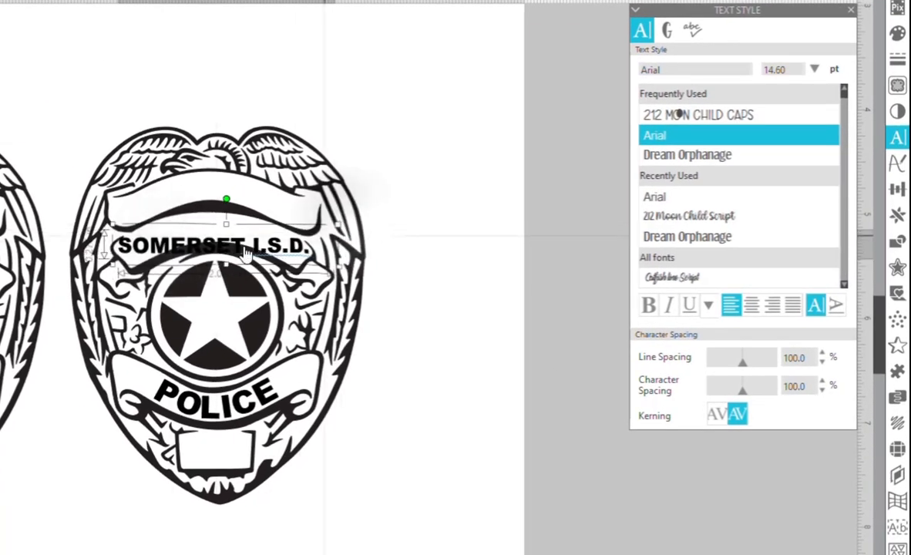
# - Place SOMERSET I.S.D. along the second banner's curve and set its font size to 12 pt
pyautogui.moveTo(154, 249); pyautogui.dragTo(310, 263)
pyautogui.moveTo(788, 70); pyautogui.dragTo(767, 71)
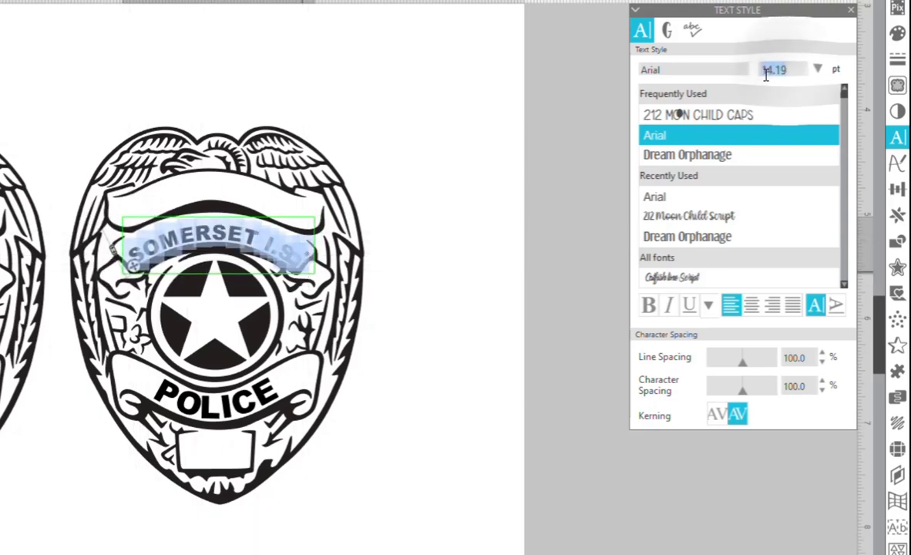
pyautogui.write('13')
pyautogui.press('Return')
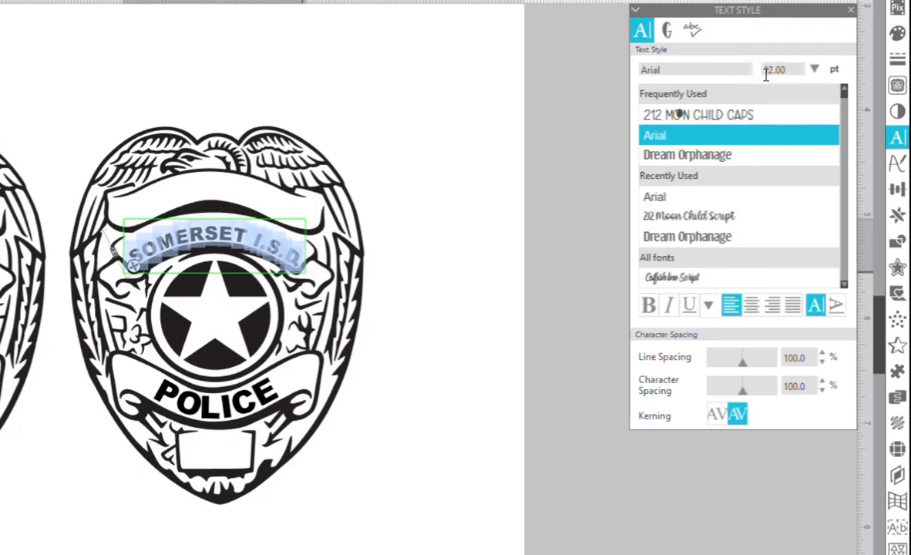
# - Shift the curved SOMERSET I.S.D. text along its path and raise it off the line into the middle of the banner
pyautogui.moveTo(302, 258); pyautogui.dragTo(279, 248)
pyautogui.scroll(2, 279, 249)
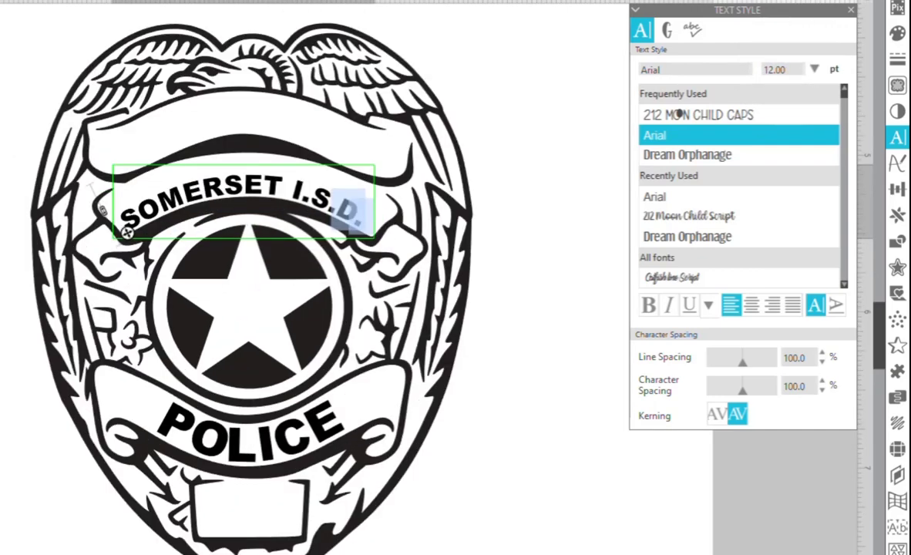
pyautogui.scroll(2, 125, 231)
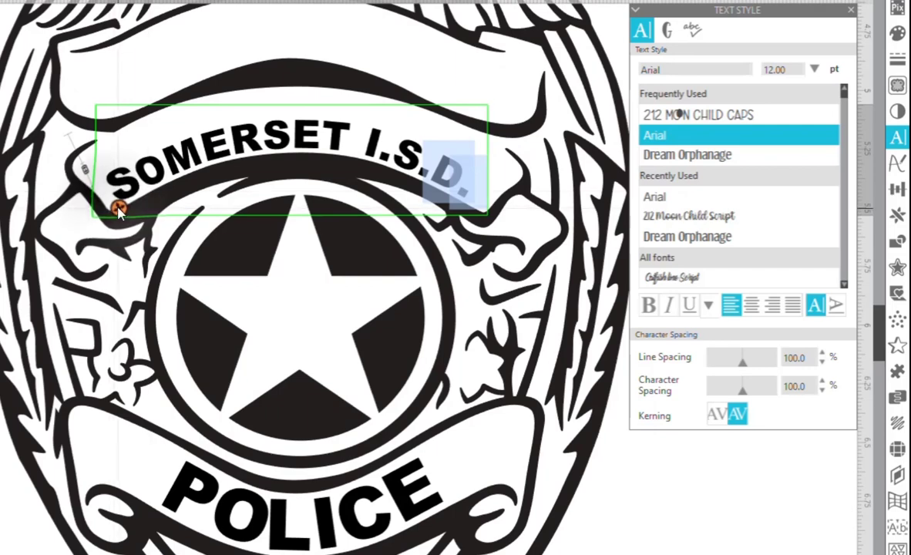
pyautogui.moveTo(119, 209); pyautogui.dragTo(126, 207)
pyautogui.click(136, 145)
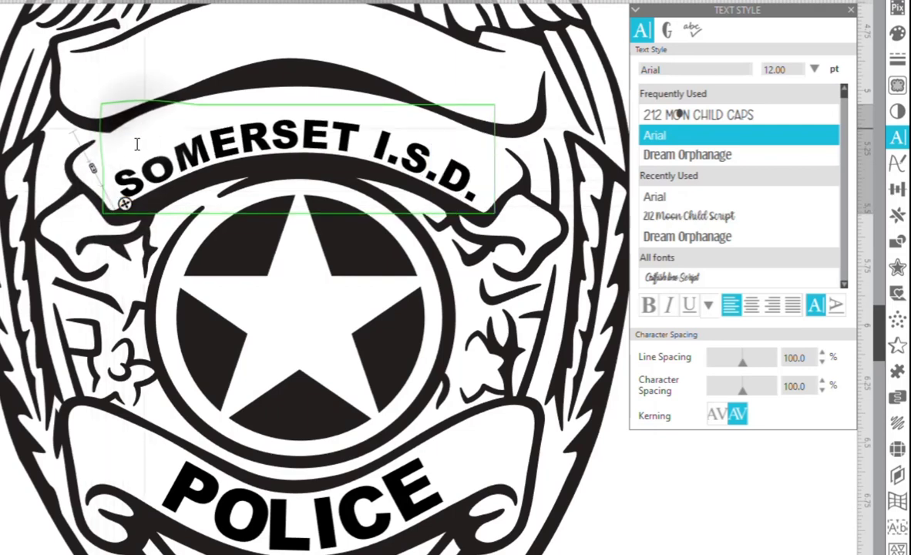
pyautogui.moveTo(92, 168); pyautogui.dragTo(76, 160)
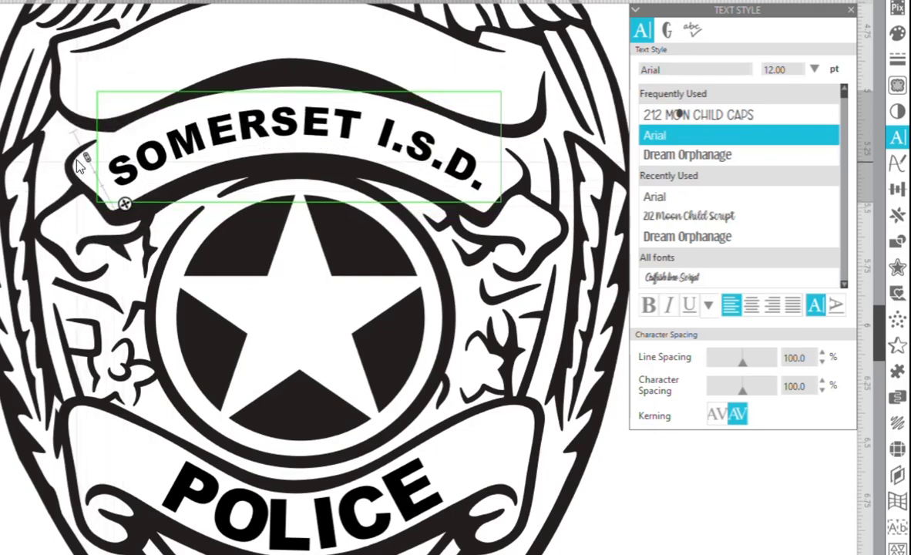
# - Set the curved SOMERSET I.S.D. text to 13 pt and reposition its start point to centre it on the banner
pyautogui.doubleClick(117, 166)
pyautogui.moveTo(114, 158); pyautogui.dragTo(487, 190)
pyautogui.moveTo(762, 70); pyautogui.dragTo(800, 77)
pyautogui.write('13')
pyautogui.press('Return')
pyautogui.moveTo(99, 200)
pyautogui.mouseDown()
pyautogui.moveTo(150, 179)
pyautogui.moveTo(110, 205)
pyautogui.mouseUp()
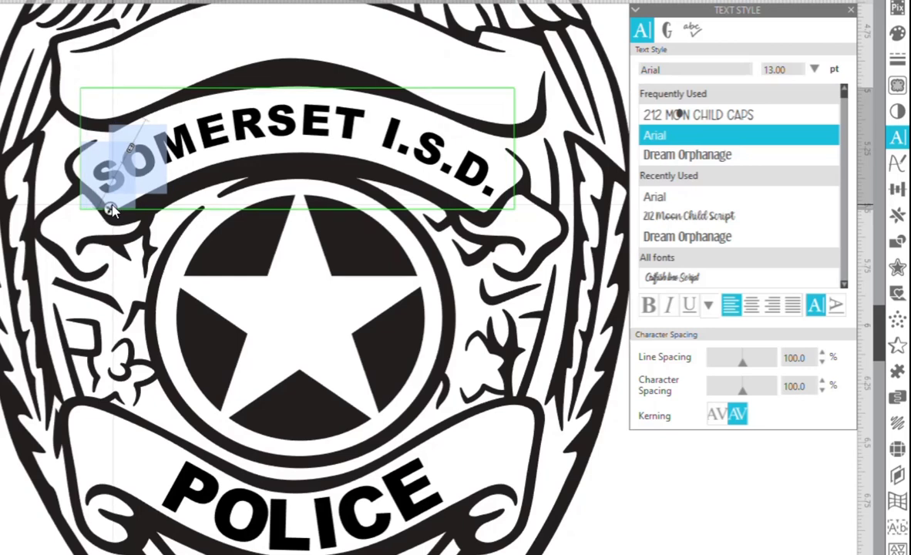
pyautogui.click(686, 503)
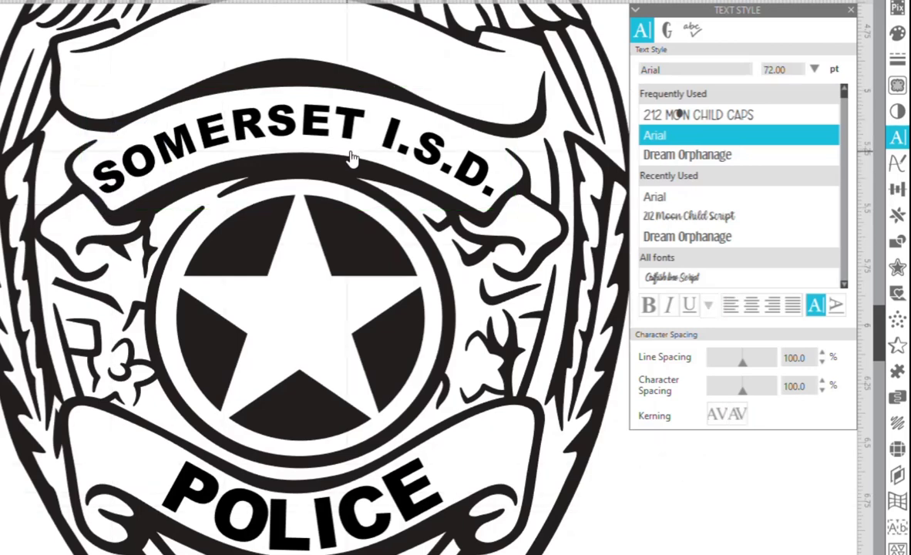
# - Place a straight copy of the SOMERSET I.S.D. text beside the badge's lower end and change its wording to POLICE OFFICER
pyautogui.scroll(-2, 345, 493)
pyautogui.moveTo(274, 193); pyautogui.dragTo(559, 550)
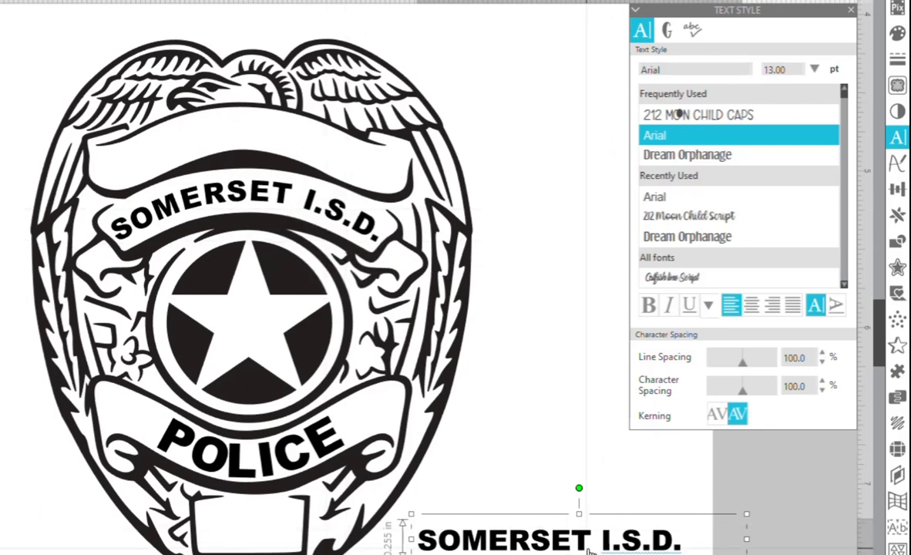
pyautogui.doubleClick(588, 542)
pyautogui.hotkey('ctrl', 'a')
pyautogui.press('BackSpace')
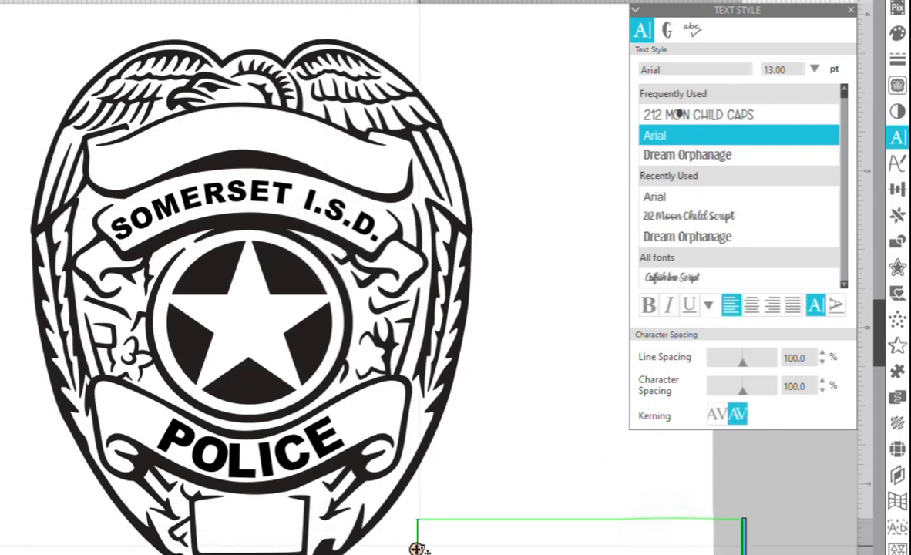
pyautogui.write('POLICE OFFICER')
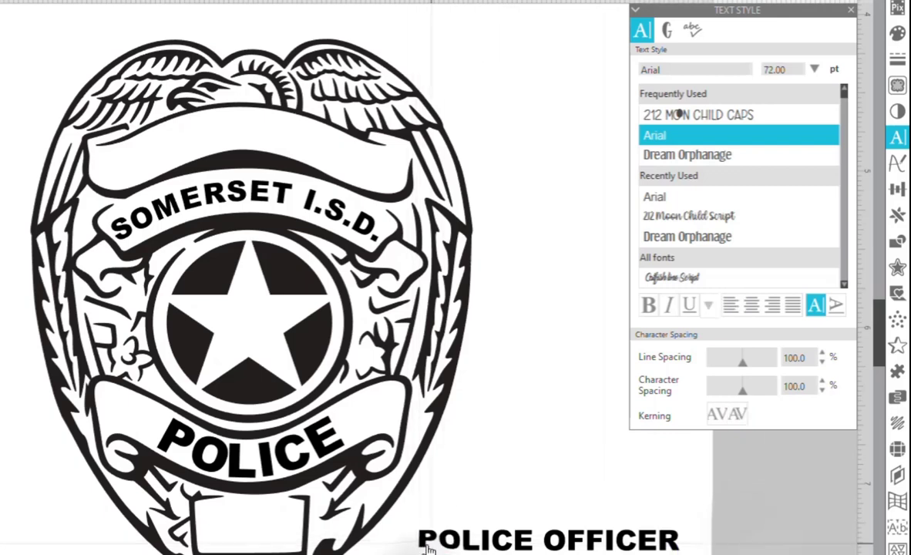
# - Attach the POLICE OFFICER text to the top banner's curve and set its font size to 14 pt
pyautogui.moveTo(417, 548)
pyautogui.mouseDown()
pyautogui.moveTo(200, 145)
pyautogui.moveTo(157, 148)
pyautogui.moveTo(141, 184)
pyautogui.moveTo(113, 179)
pyautogui.mouseUp()
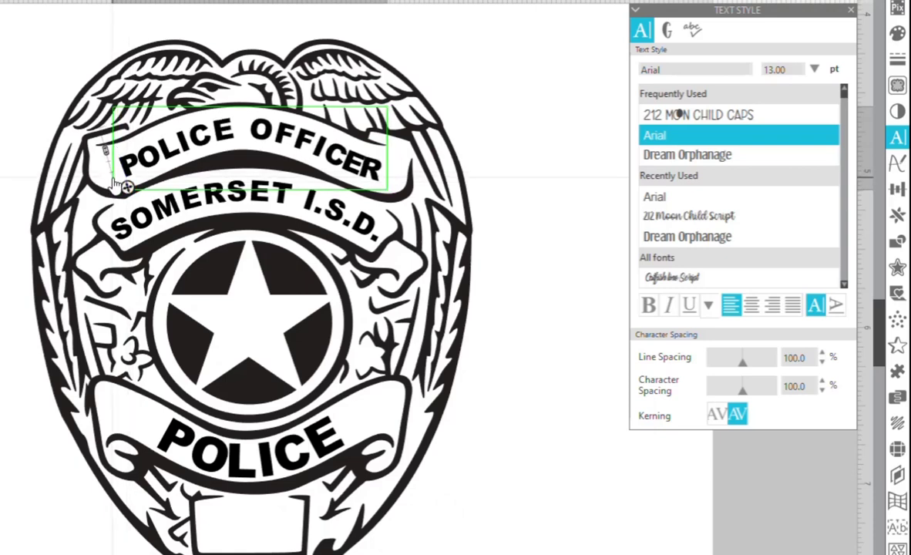
pyautogui.scroll(3, 92, 181)
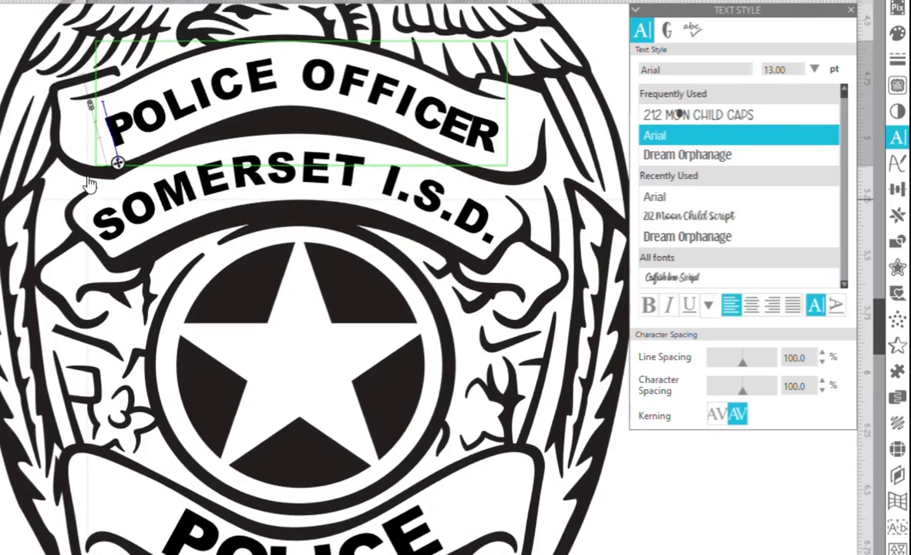
pyautogui.moveTo(109, 137); pyautogui.dragTo(577, 100)
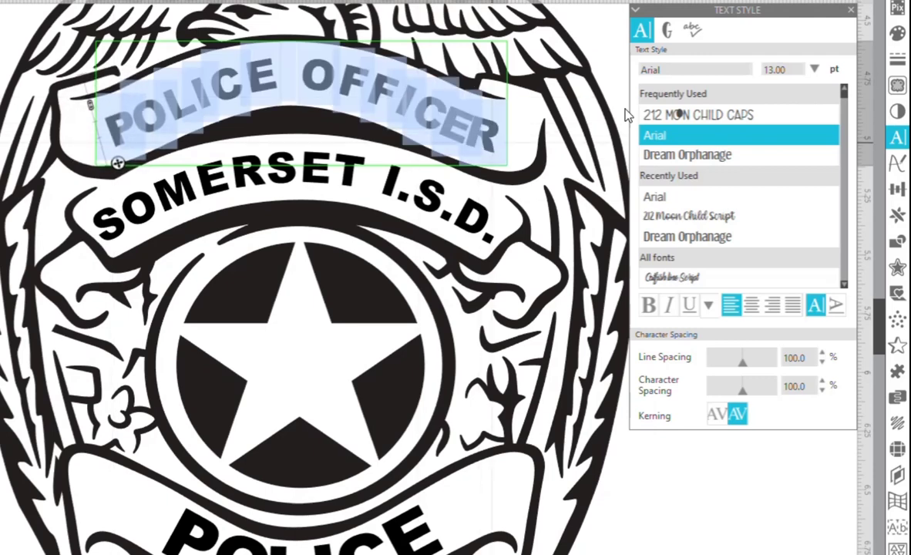
pyautogui.moveTo(795, 70); pyautogui.dragTo(743, 69)
pyautogui.write('14')
pyautogui.press('Return')
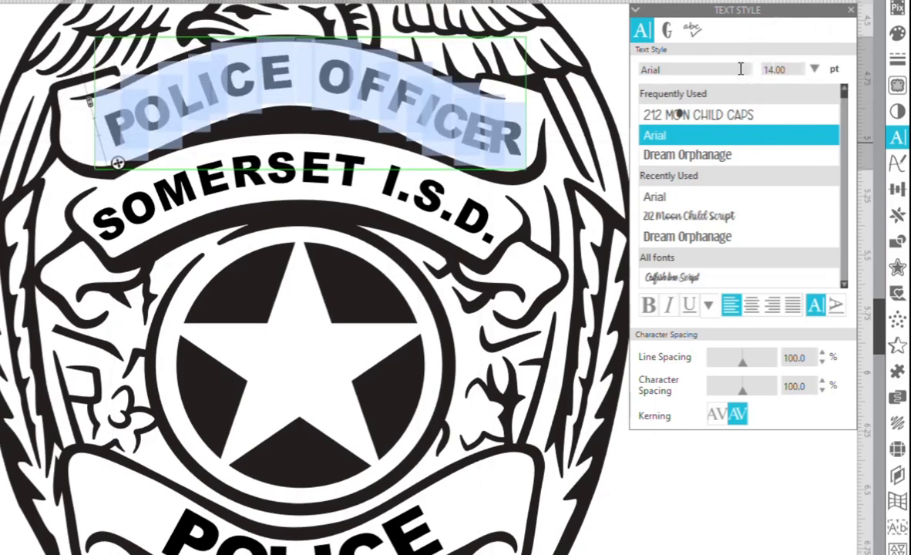
# - Try the curved POLICE OFFICER text at 15 pt with 110% character spacing, moving its start point toward the banner's end
pyautogui.moveTo(117, 164); pyautogui.dragTo(83, 169)
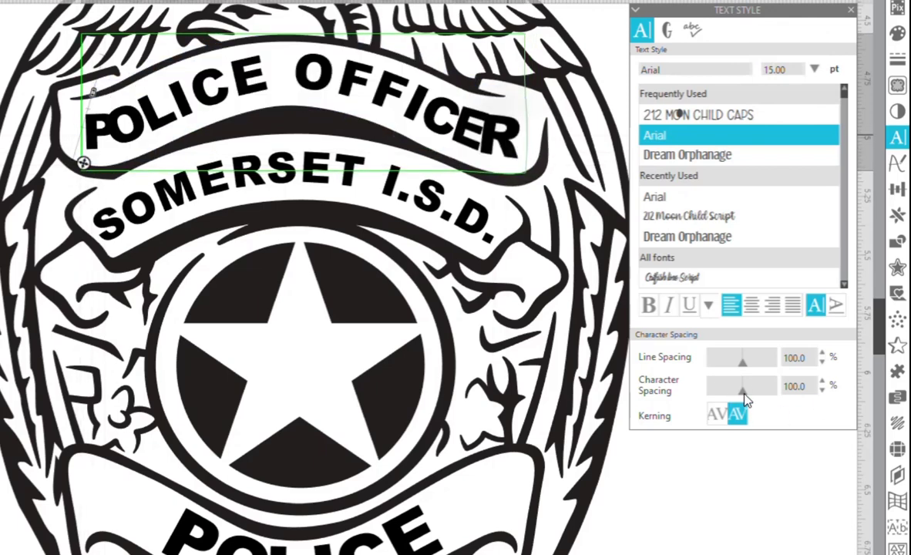
pyautogui.moveTo(741, 390); pyautogui.dragTo(747, 392)
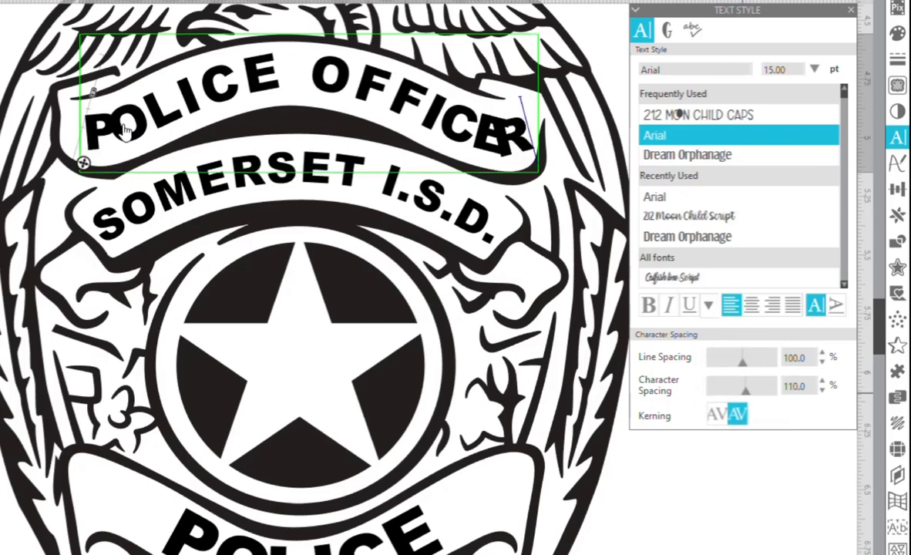
pyautogui.moveTo(84, 162); pyautogui.dragTo(75, 160)
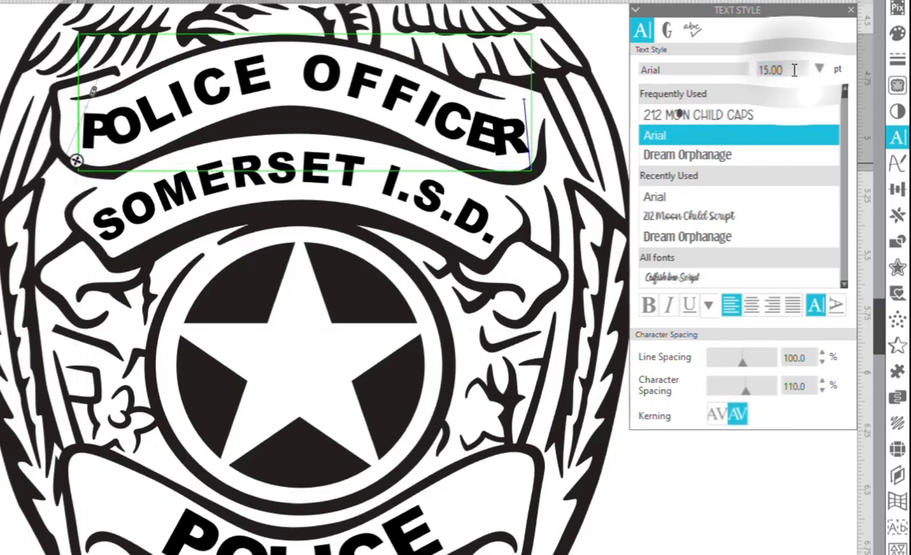
# - Set the font size of the curved POLICE OFFICER text in the top banner to 13 pt
pyautogui.click(752, 71)
pyautogui.moveTo(83, 120); pyautogui.dragTo(733, 85)
pyautogui.click(759, 72)
pyautogui.write('13')
pyautogui.press('Return')
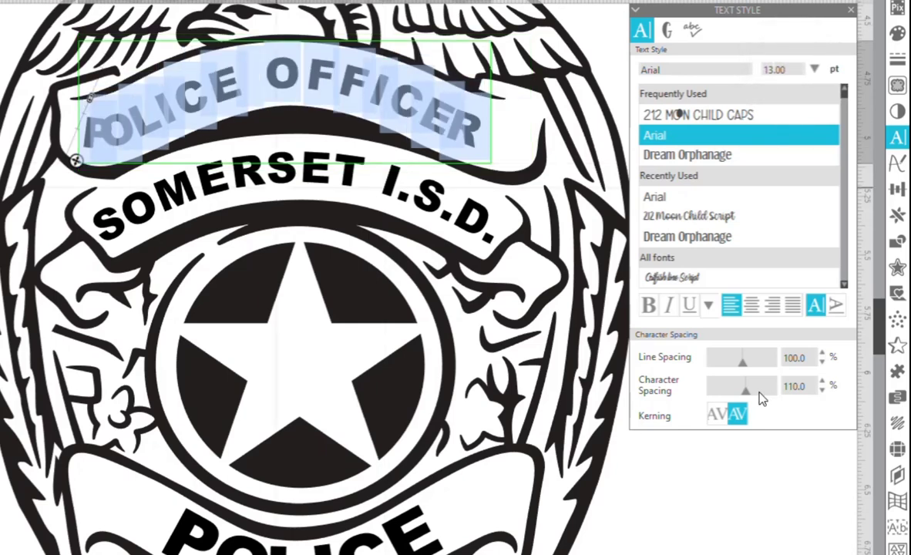
# - Shift the curved POLICE OFFICER text's start point to centre it in the banner and set its character spacing to 105%
pyautogui.moveTo(808, 386); pyautogui.dragTo(774, 383)
pyautogui.write('100')
pyautogui.press('Return')
pyautogui.moveTo(77, 160); pyautogui.dragTo(116, 165)
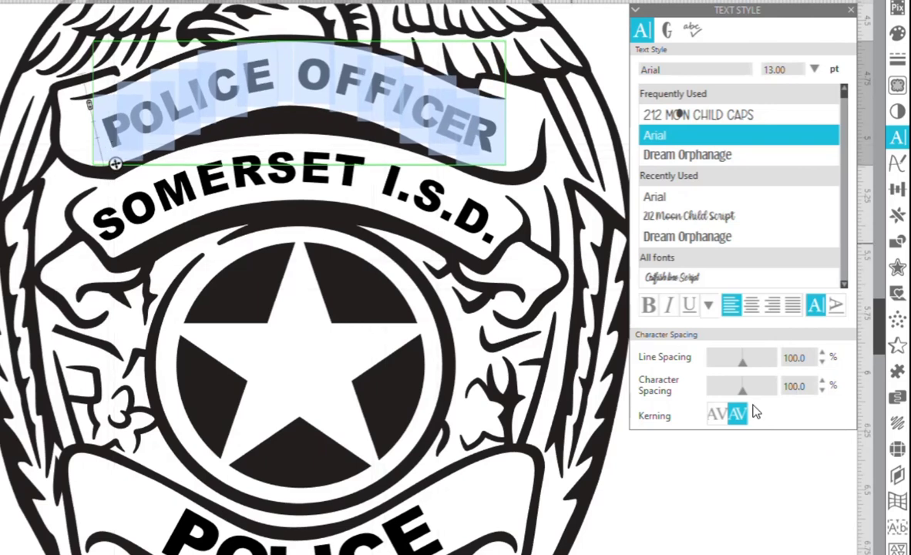
pyautogui.moveTo(743, 389); pyautogui.dragTo(744, 390)
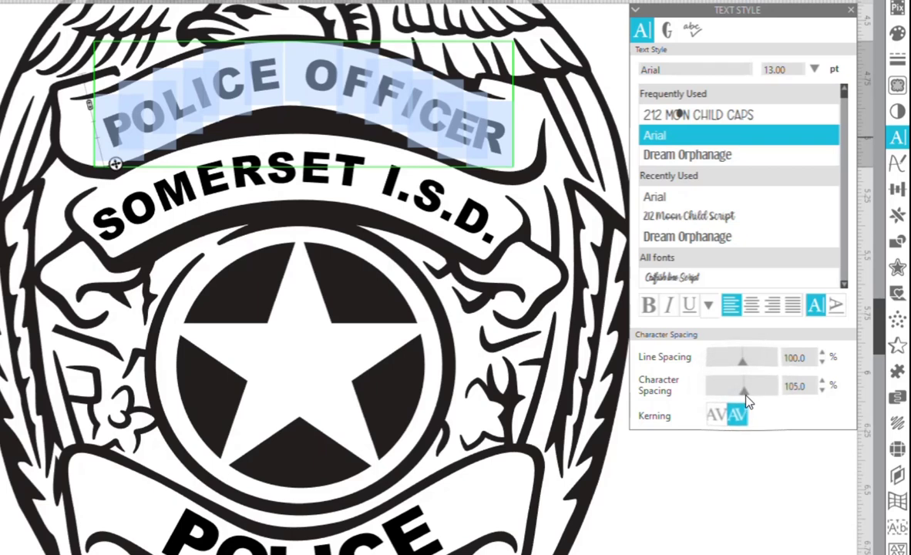
pyautogui.click(104, 151)
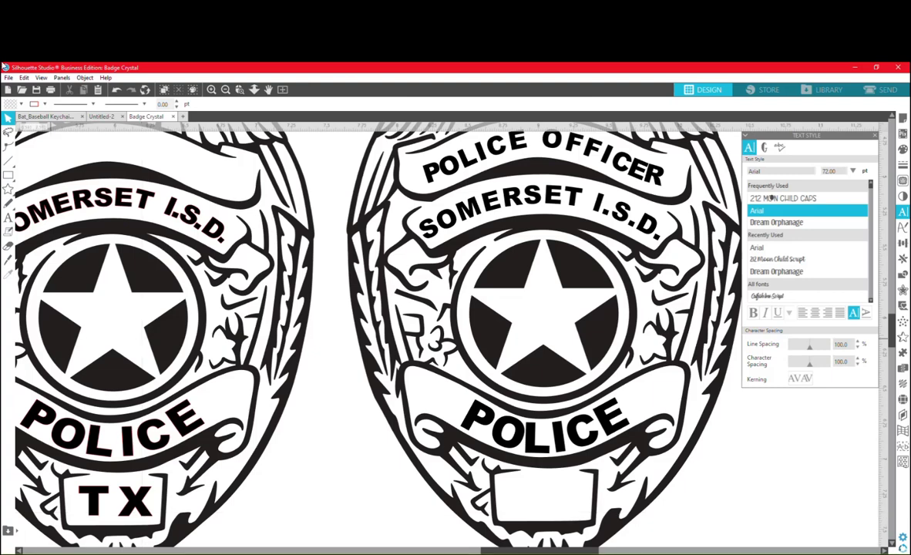
# - Place a straight copy of the POLICE OFFICER text beside the lower end of the right badge
pyautogui.click(225, 90)
pyautogui.click(584, 228)
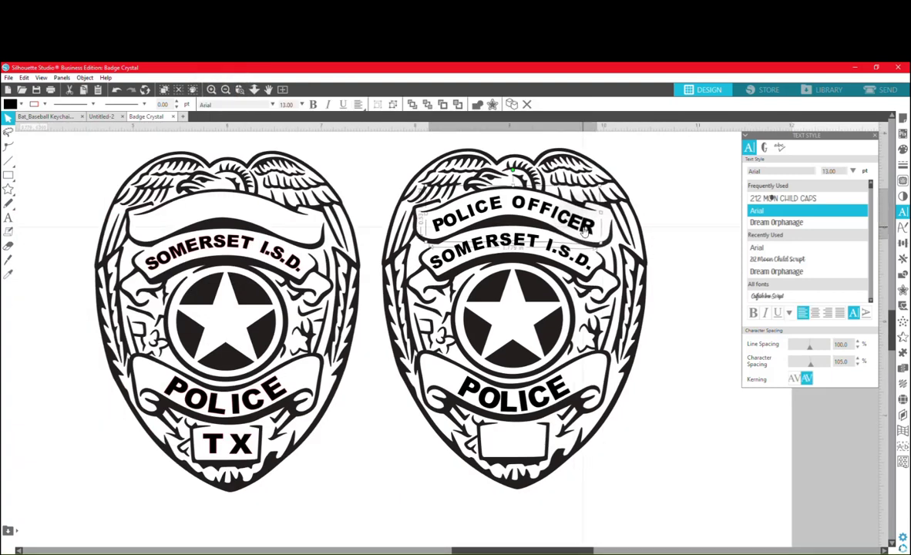
pyautogui.moveTo(585, 230); pyautogui.dragTo(780, 438)
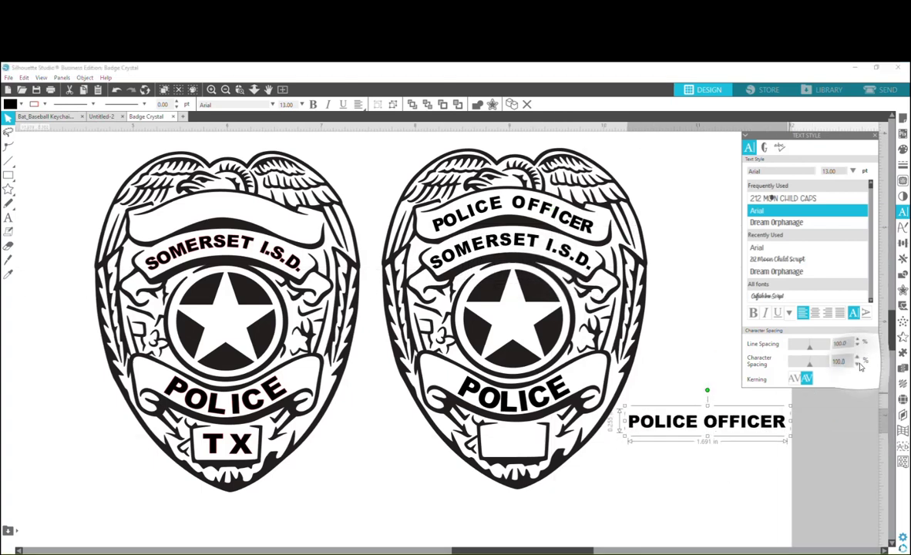
# - Change the wording of the straight POLICE OFFICER copy to TX and narrow its text box
pyautogui.doubleClick(662, 422)
pyautogui.press('Delete')
pyautogui.press('Delete')
pyautogui.press('Delete')
pyautogui.press('Delete')
pyautogui.press('Delete')
pyautogui.press('Delete')
pyautogui.press('Delete')
pyautogui.press('Delete')
pyautogui.press('Delete')
pyautogui.press('Delete')
pyautogui.press('Delete')
pyautogui.press('BackSpace')
pyautogui.press('BackSpace')
pyautogui.press('BackSpace')
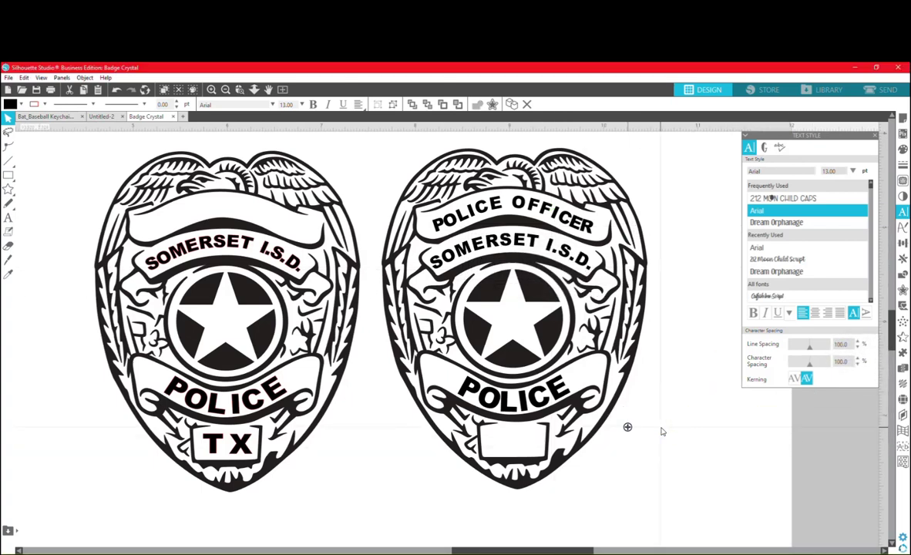
pyautogui.write('TX')
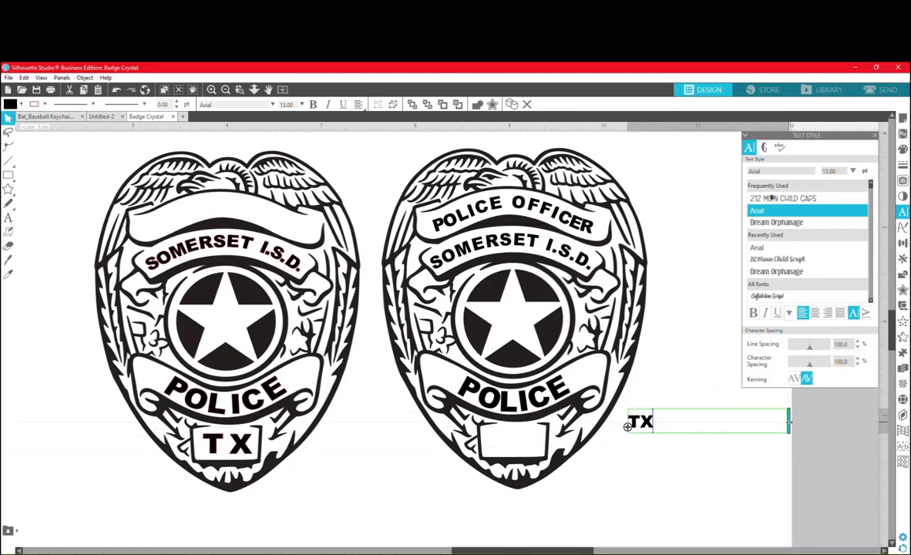
pyautogui.moveTo(789, 422); pyautogui.dragTo(704, 423)
pyautogui.click(656, 446)
# - Move the TX text into the right badge's blank bottom plate, enlarge it to about 24 pt and set its character spacing to 105%
pyautogui.moveTo(646, 424); pyautogui.dragTo(506, 440)
pyautogui.moveTo(561, 454); pyautogui.dragTo(609, 468)
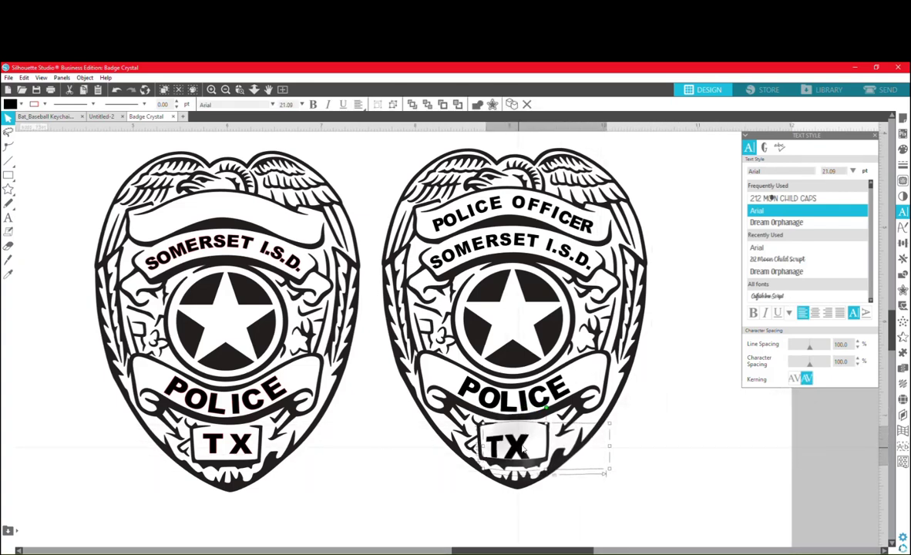
pyautogui.moveTo(522, 449); pyautogui.dragTo(525, 442)
pyautogui.click(858, 359)
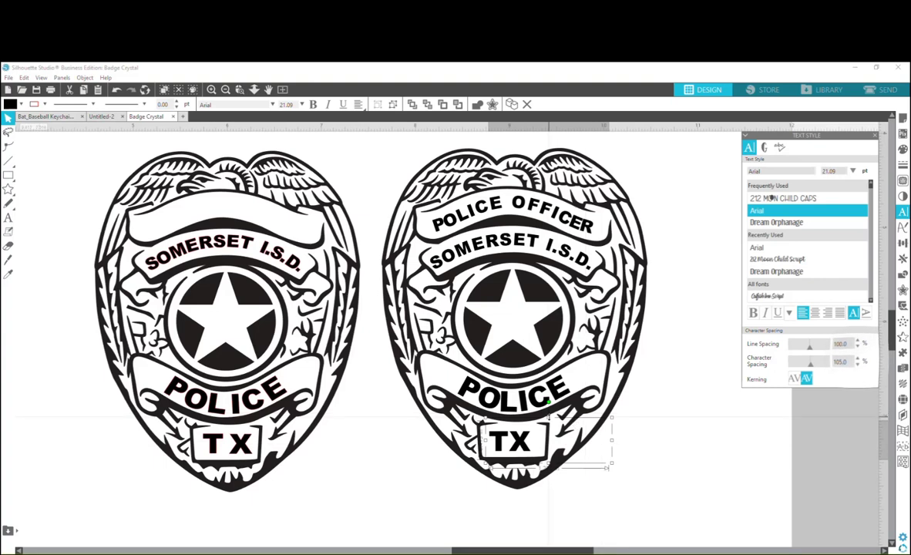
pyautogui.moveTo(612, 418); pyautogui.dragTo(630, 426)
pyautogui.moveTo(529, 435); pyautogui.dragTo(529, 438)
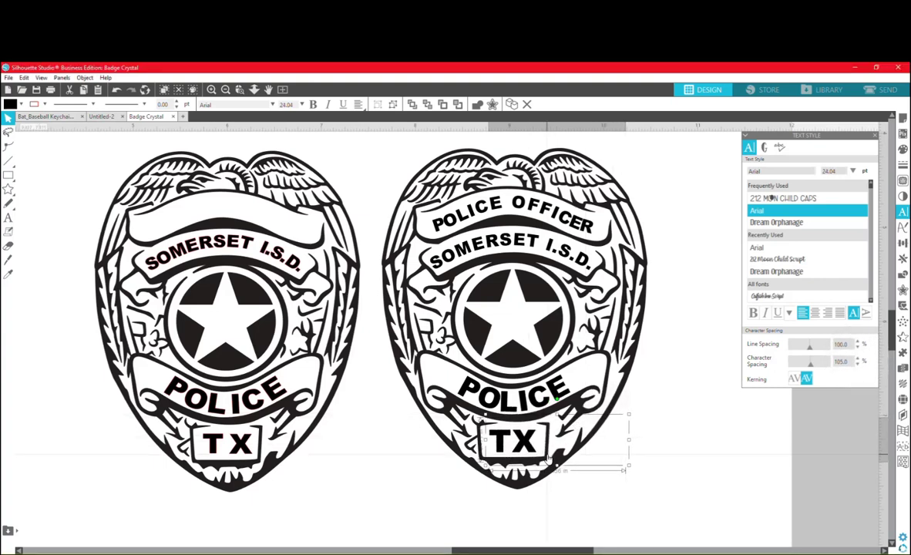
pyautogui.click(705, 427)
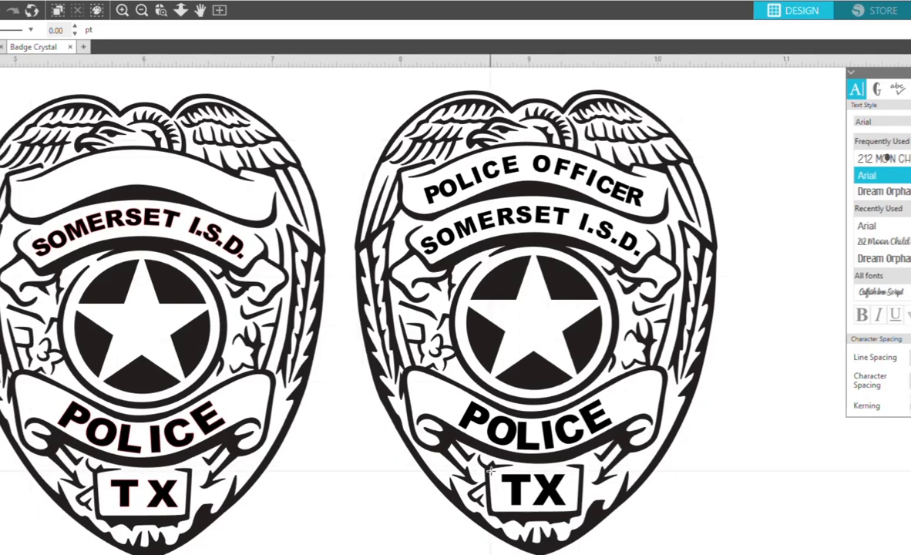
# - Draw a rectangle around the TX text, fitted to the plate's edges, about 0.66 in wide and 0.33 in high
pyautogui.moveTo(491, 469); pyautogui.dragTo(575, 515)
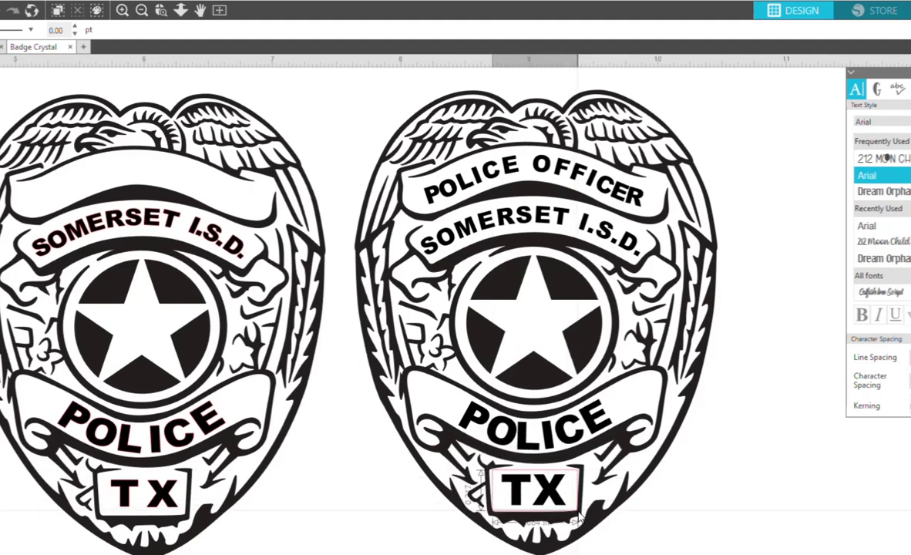
pyautogui.moveTo(580, 515); pyautogui.dragTo(580, 515)
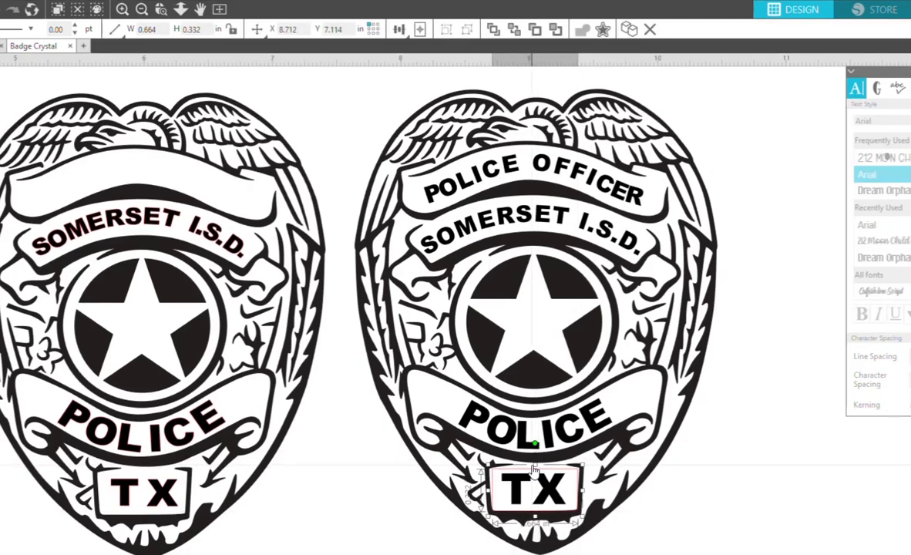
pyautogui.moveTo(536, 465); pyautogui.dragTo(536, 463)
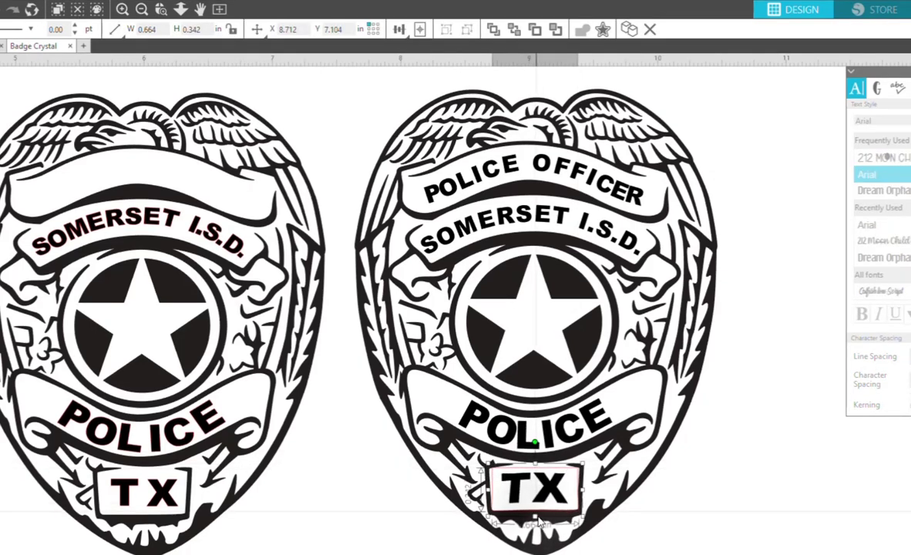
pyautogui.moveTo(539, 517); pyautogui.dragTo(539, 519)
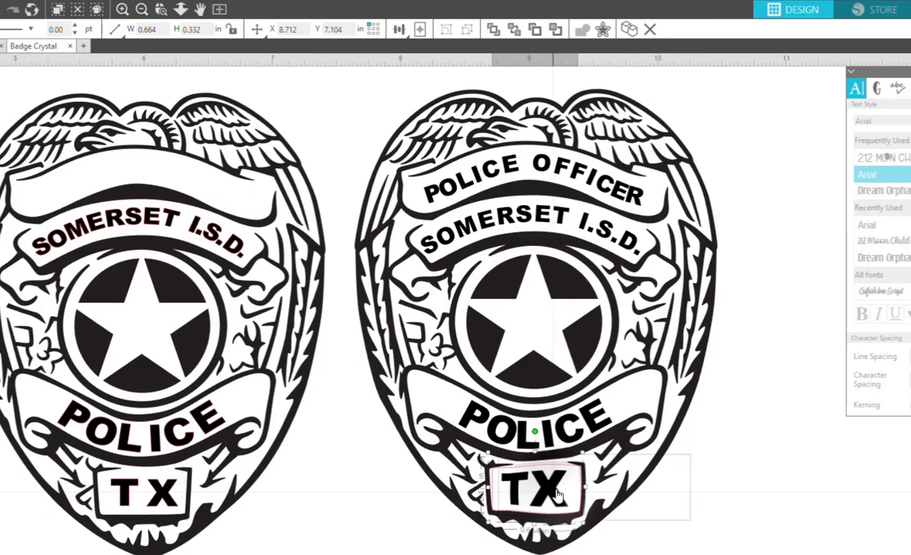
# - Convert the TX text in the right badge's plate into a compound path
pyautogui.doubleClick(549, 487)
pyautogui.click(747, 471)
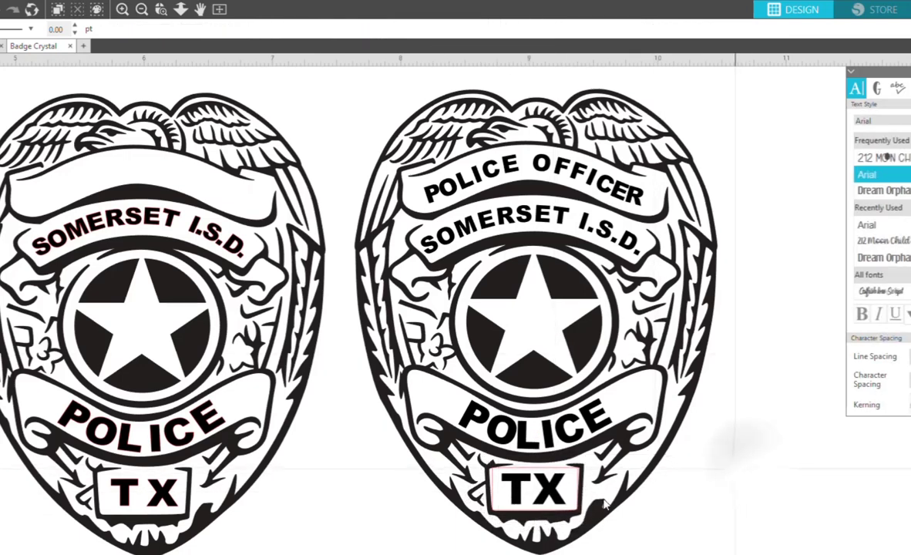
pyautogui.click(548, 497)
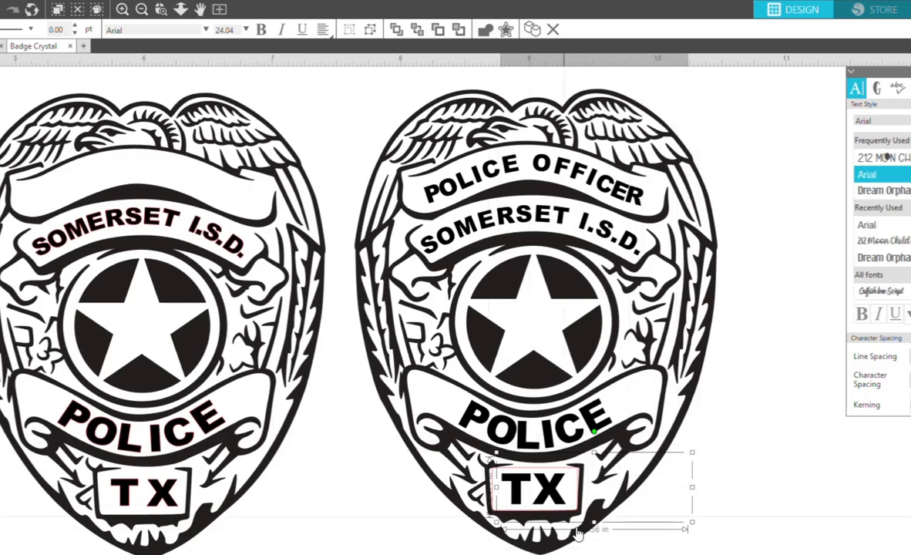
pyautogui.rightClick(559, 495)
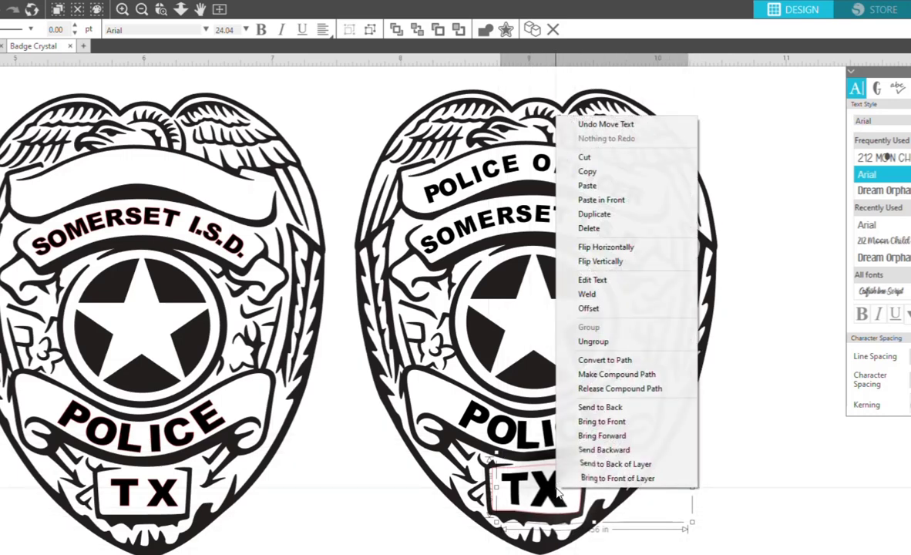
pyautogui.click(593, 375)
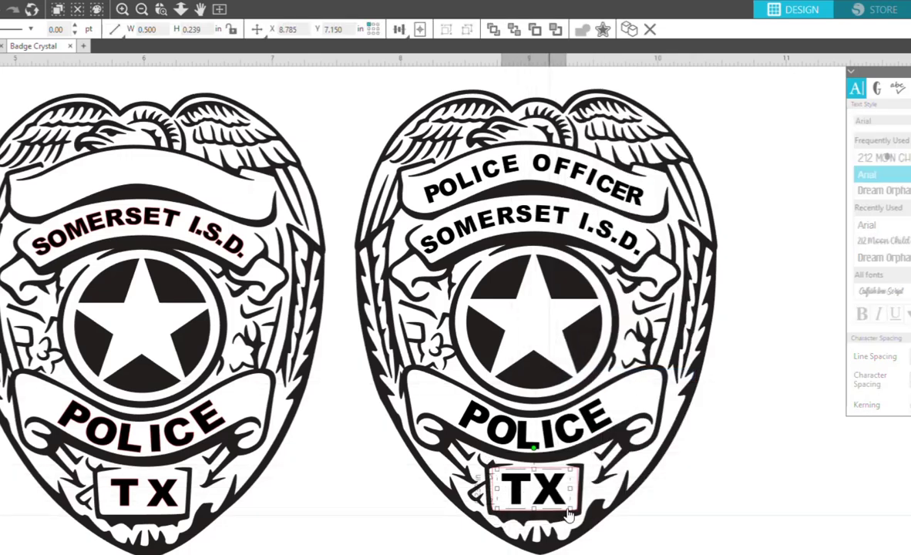
# - Centre the TX shape on the rectangle drawn over the plate and delete that rectangle
pyautogui.keyDown('shift'); pyautogui.click(550, 468); pyautogui.keyUp('shift')
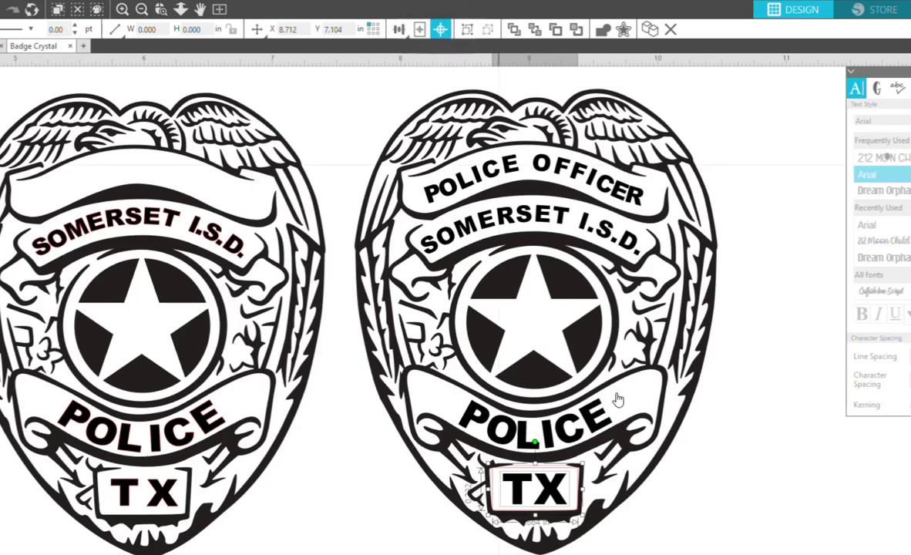
pyautogui.click(727, 522)
pyautogui.click(522, 478)
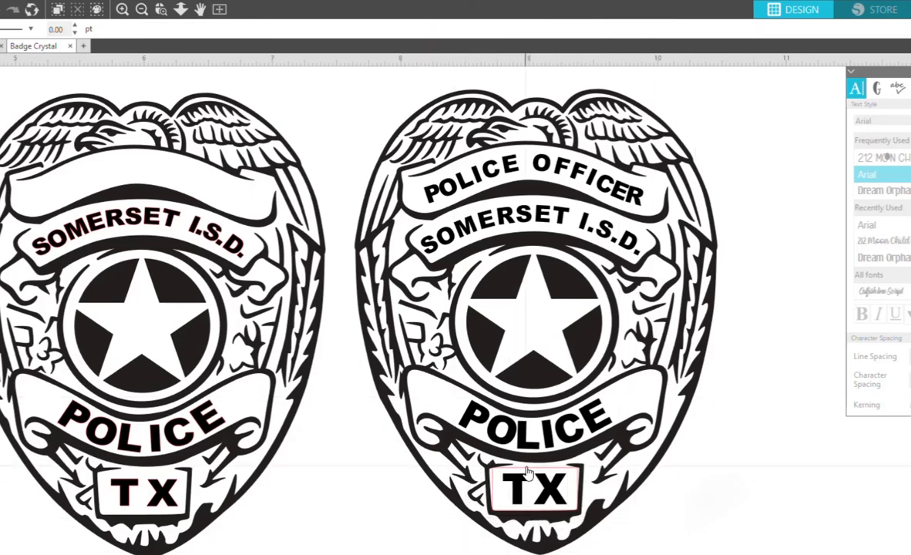
pyautogui.press('Delete')
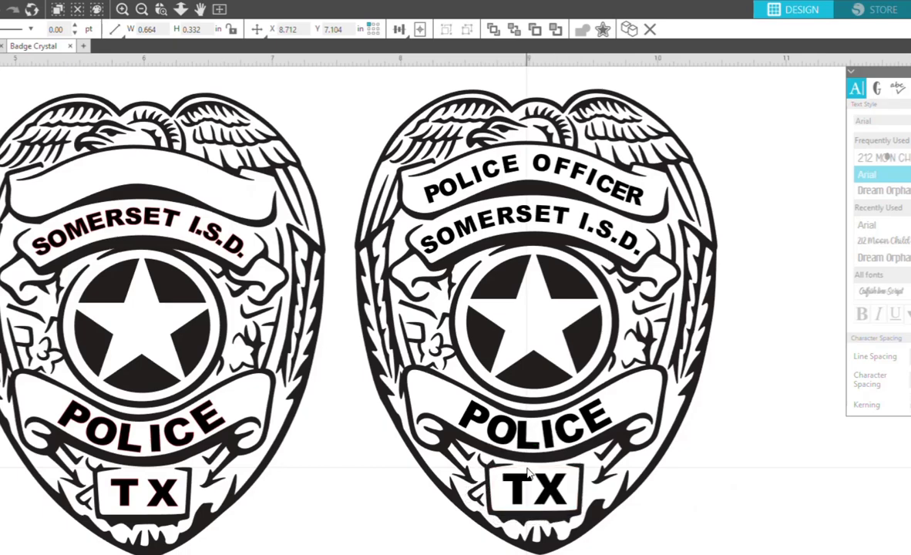